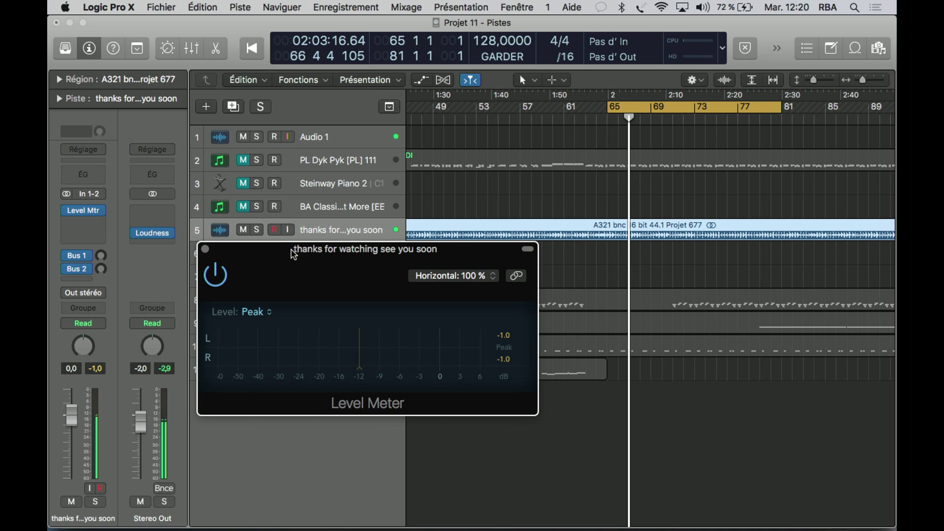
# - Start playback and raise the Level Meter's yellow threshold marker to about -10 dB
pyautogui.press('space')
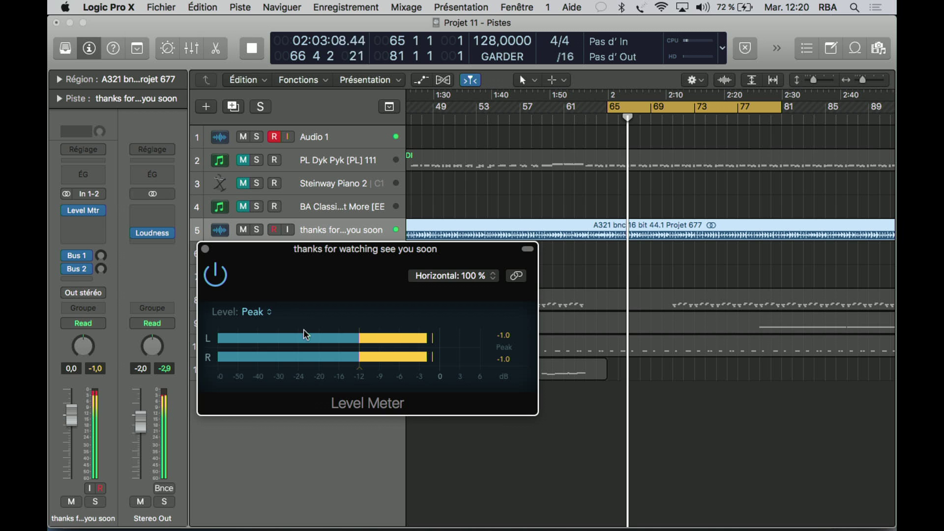
pyautogui.moveTo(359, 369)
pyautogui.mouseDown()
pyautogui.moveTo(389, 371)
pyautogui.moveTo(374, 372)
pyautogui.mouseUp()
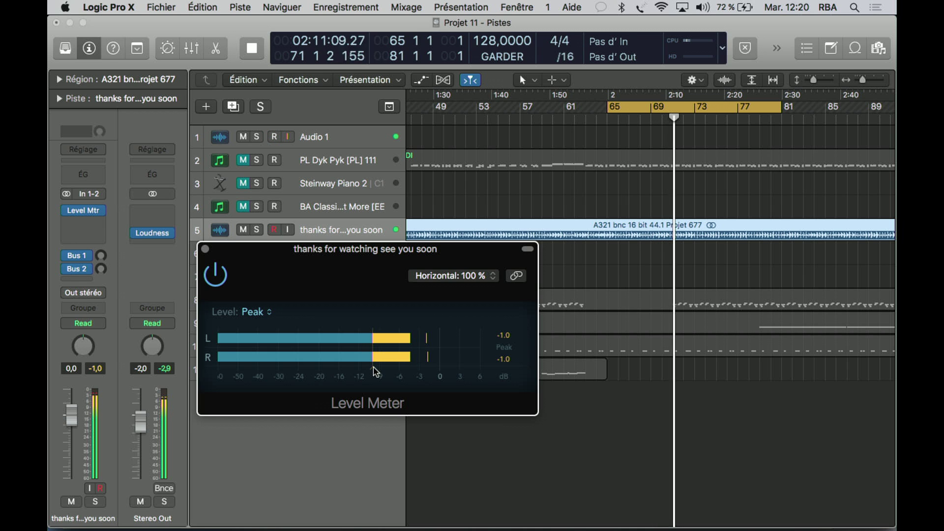
# - Compare the Level Meter's RMS and Peak displays during playback, ending on the True Peak & RMS display
pyautogui.click(265, 312)
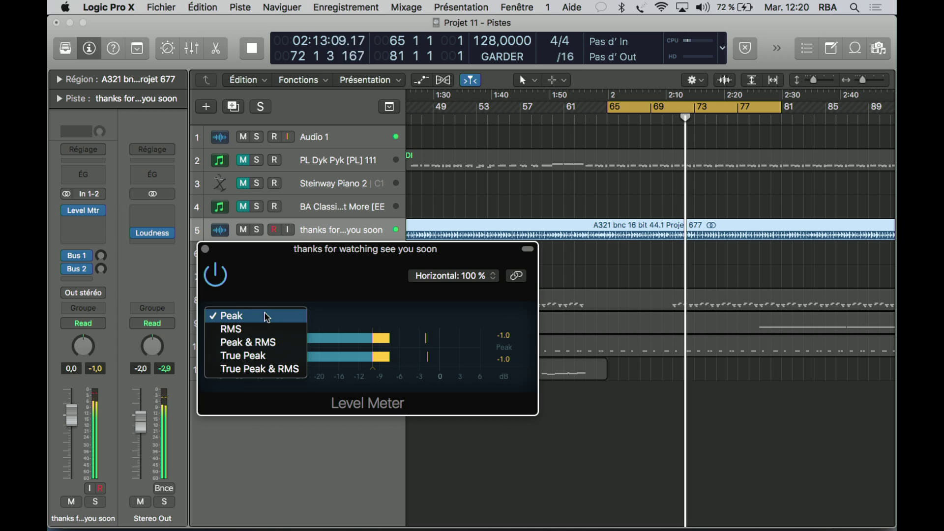
pyautogui.click(263, 327)
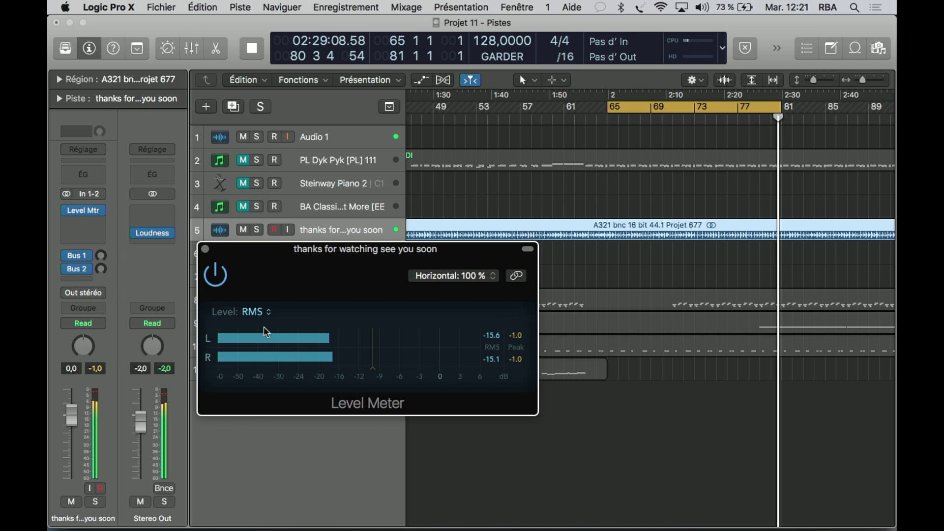
pyautogui.click(263, 313)
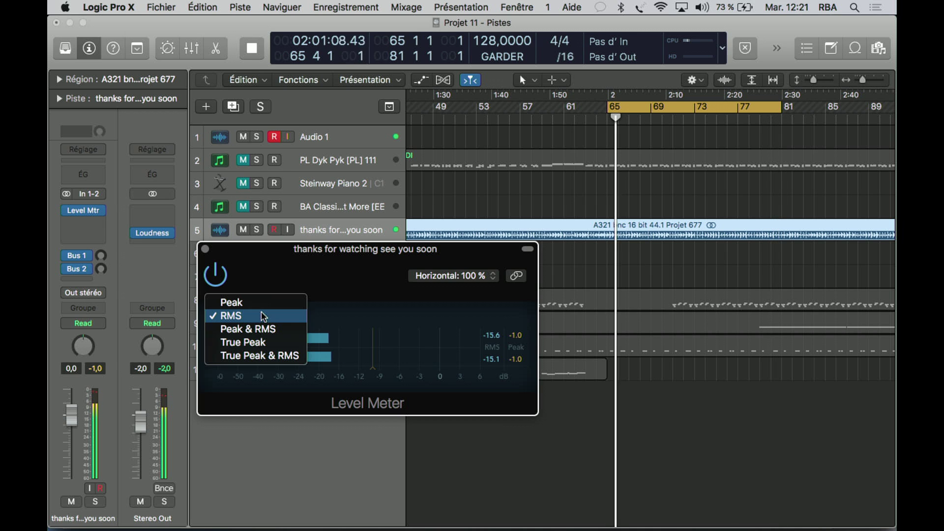
pyautogui.click(261, 307)
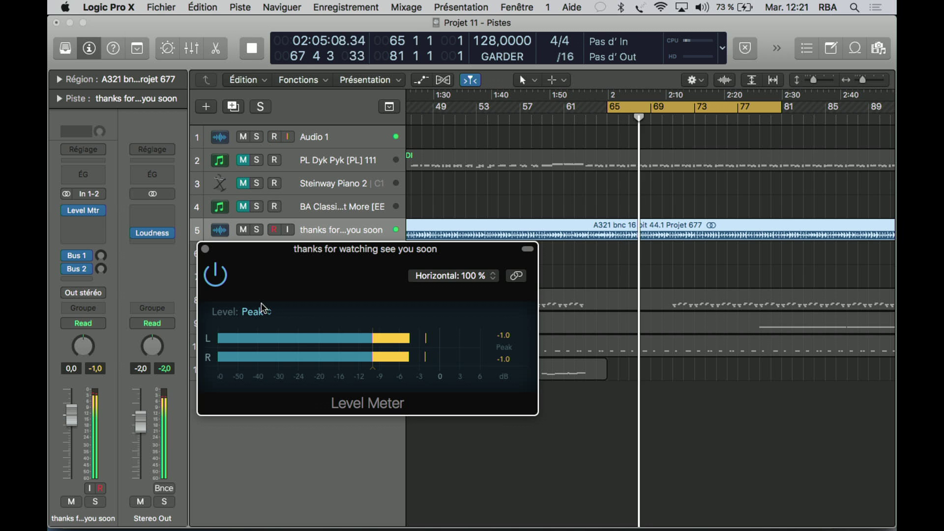
pyautogui.click(261, 306)
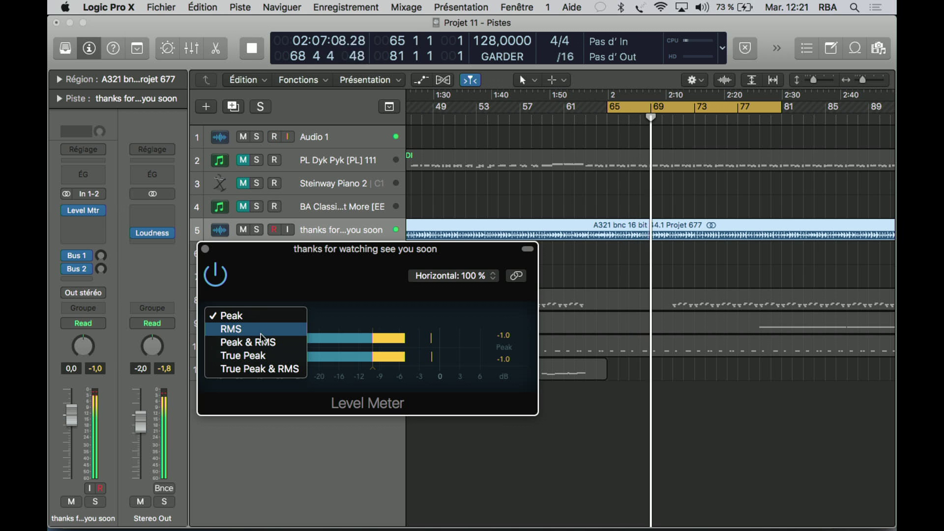
pyautogui.click(270, 368)
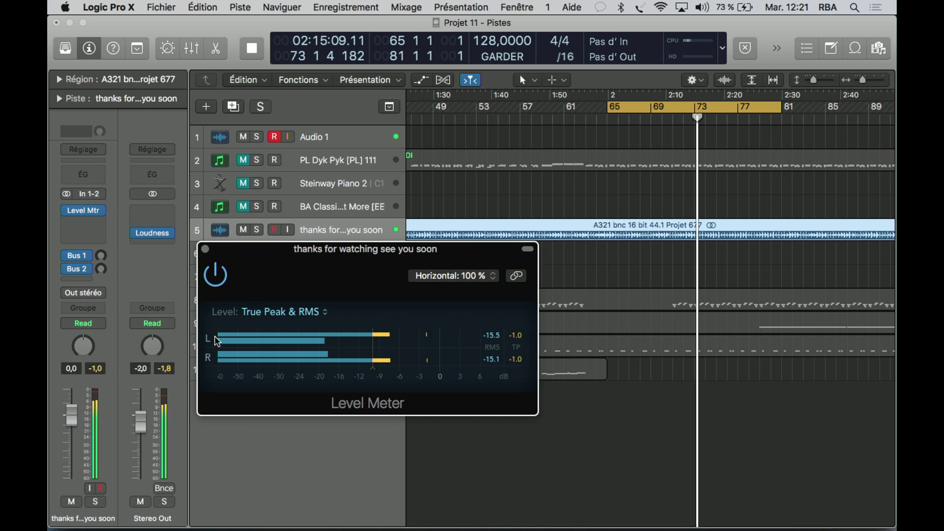
# - Shift the Level Meter down one insert slot on the track's channel strip and insert an Exciter above it
pyautogui.moveTo(83, 211); pyautogui.dragTo(87, 225)
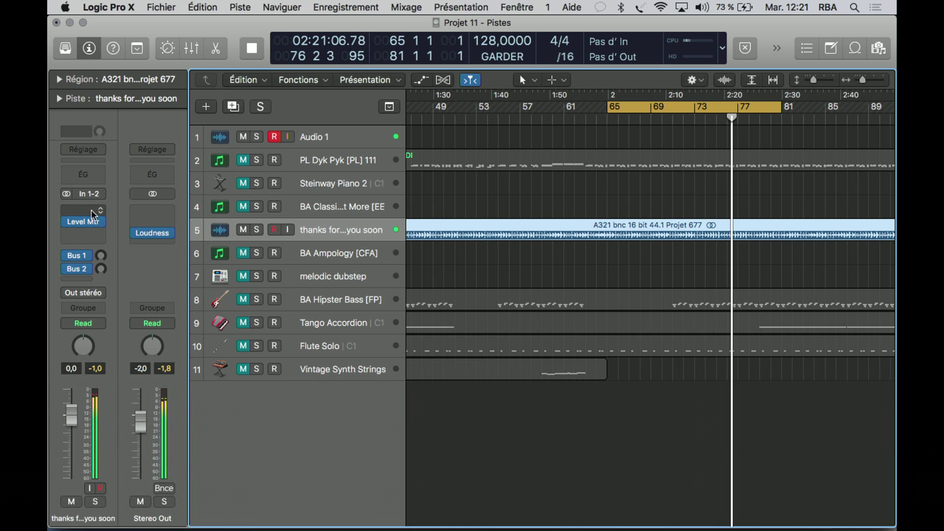
pyautogui.click(90, 210)
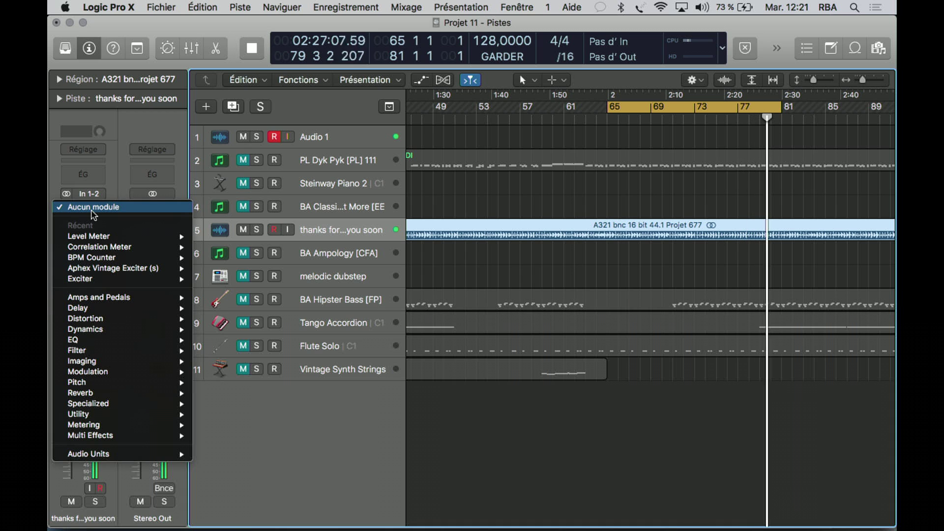
pyautogui.moveTo(120, 318)
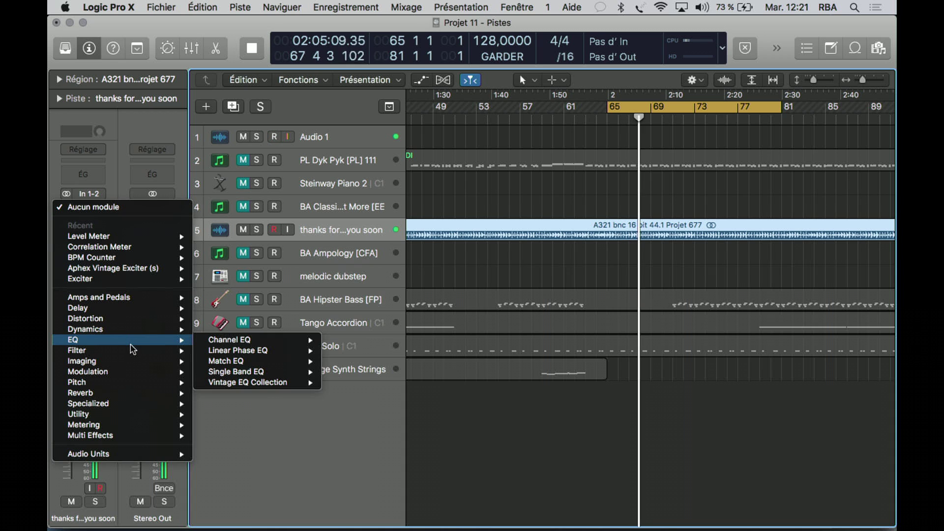
pyautogui.moveTo(131, 349)
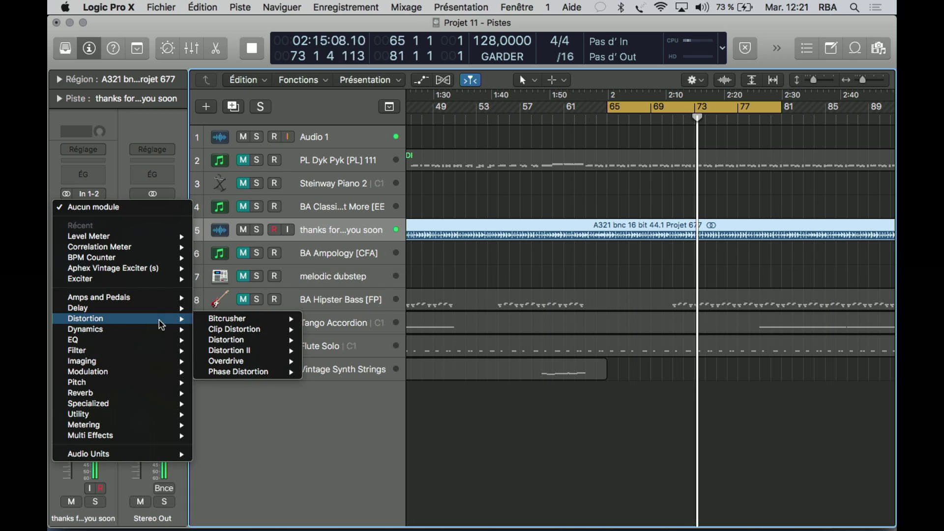
pyautogui.moveTo(183, 318)
pyautogui.moveTo(252, 329)
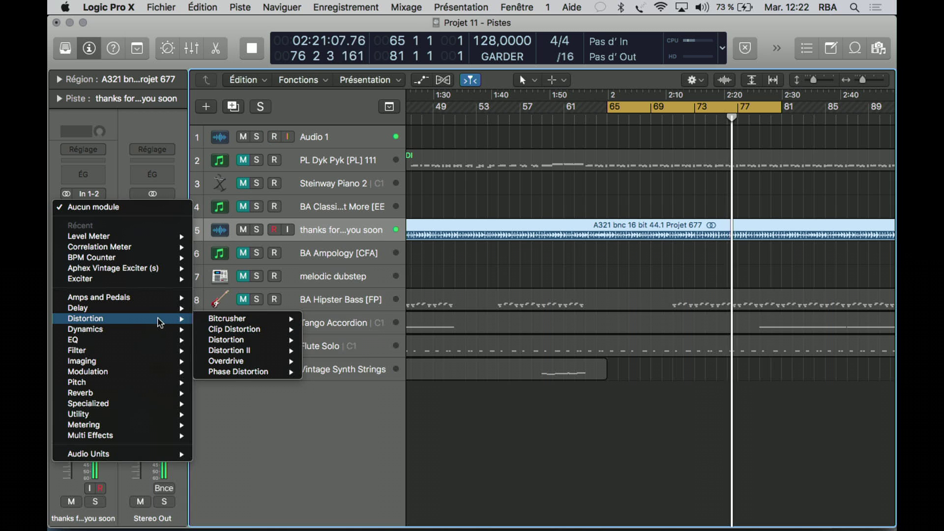
pyautogui.moveTo(139, 387)
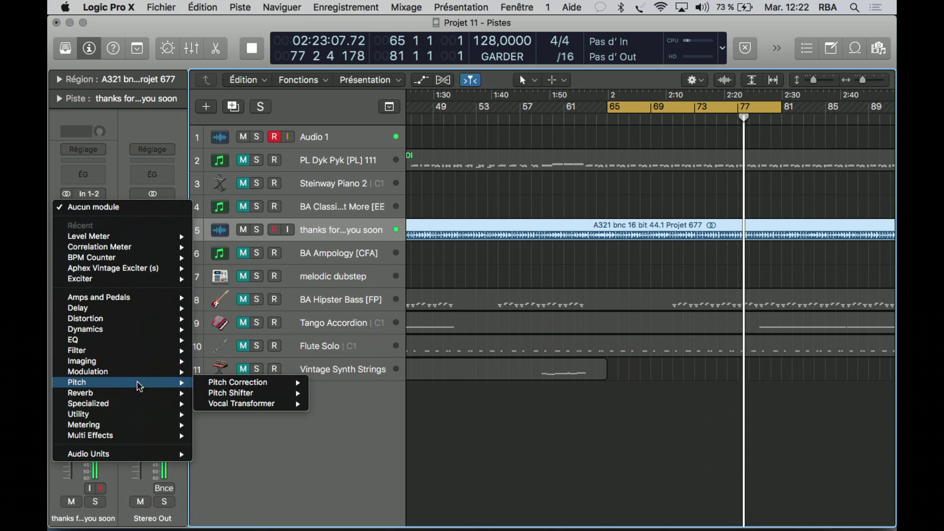
pyautogui.moveTo(142, 417)
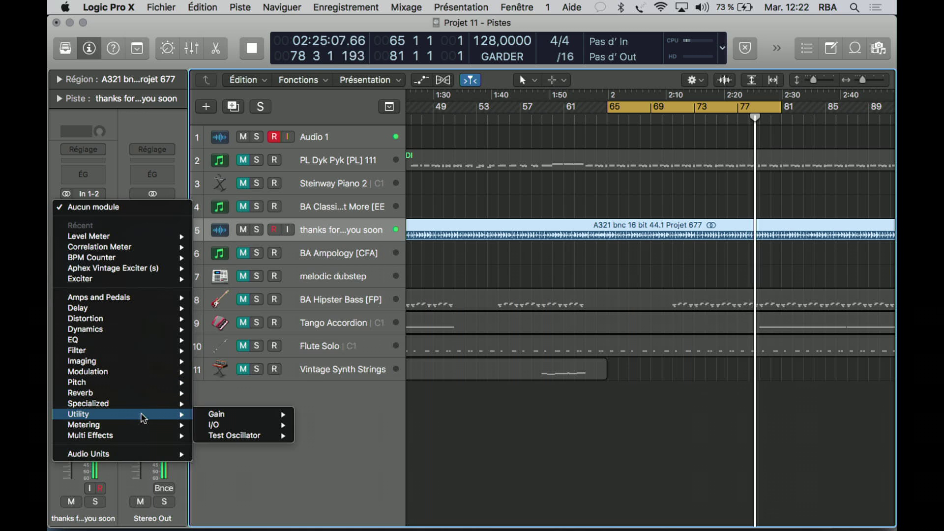
pyautogui.moveTo(162, 403)
pyautogui.moveTo(245, 406)
pyautogui.click(294, 403)
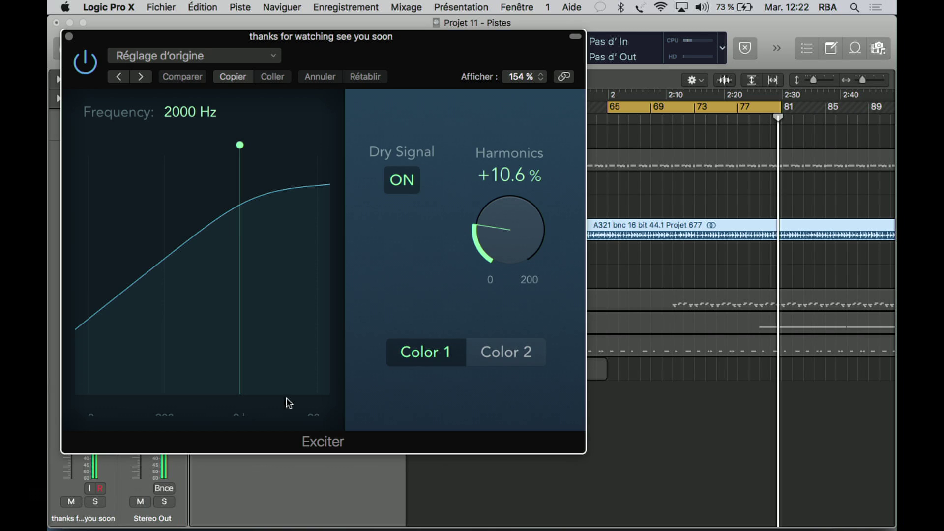
# - Set the Exciter's frequency to 10600 Hz and its harmonics to 128 %, uncovering the track's channel strip
pyautogui.moveTo(240, 145); pyautogui.dragTo(297, 145)
pyautogui.moveTo(509, 248); pyautogui.dragTo(524, 135)
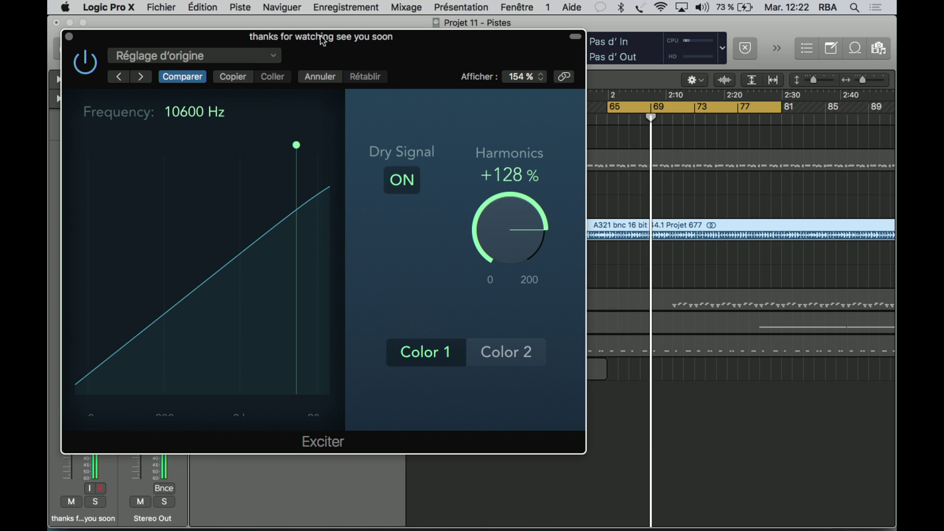
pyautogui.moveTo(322, 40); pyautogui.dragTo(501, 34)
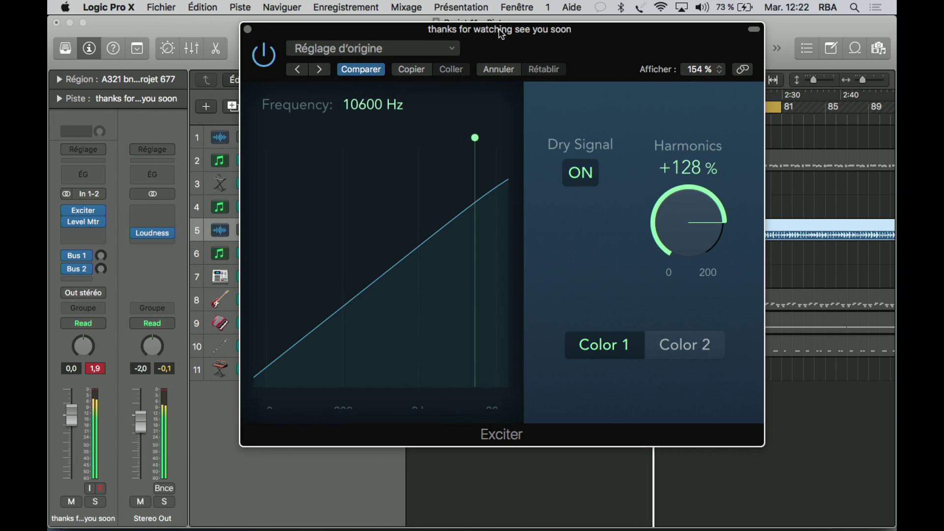
# - Open the Level Meter placed after the Exciter and set its display to Peak & RMS
pyautogui.click(85, 224)
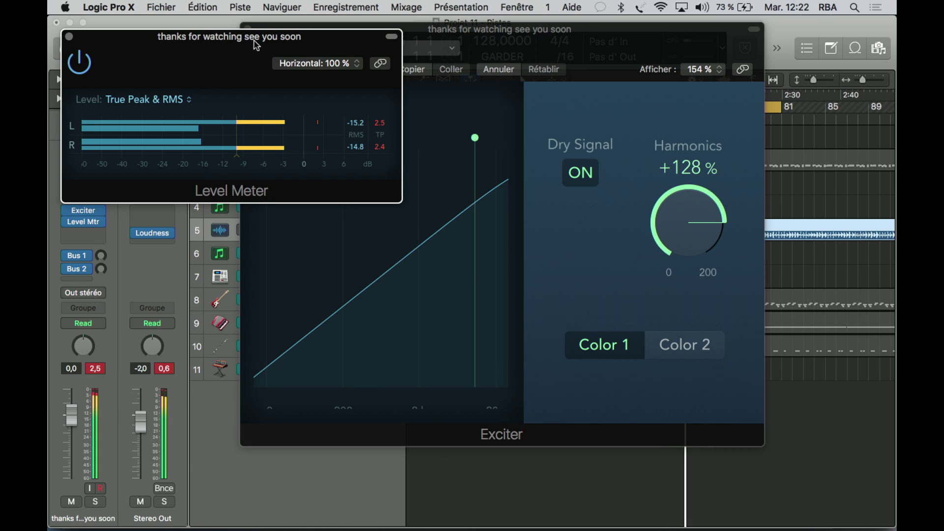
pyautogui.moveTo(256, 41); pyautogui.dragTo(426, 333)
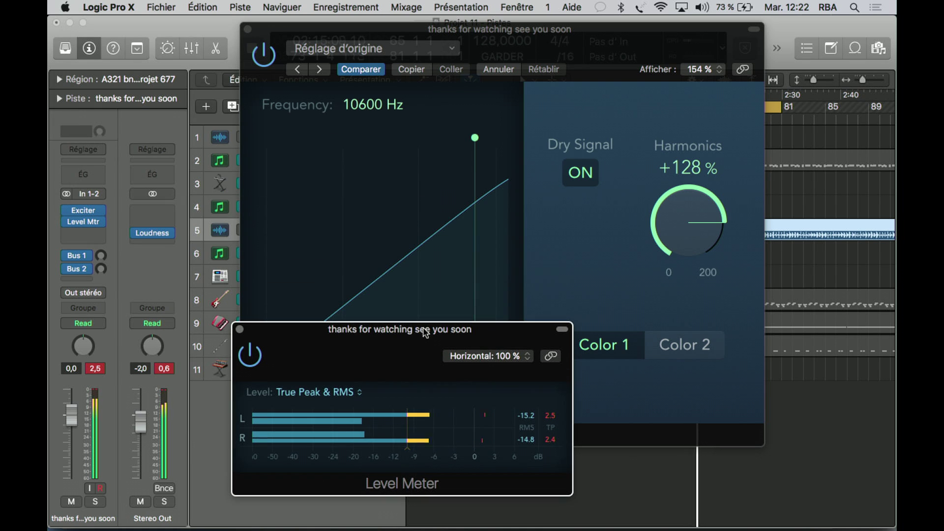
pyautogui.click(309, 401)
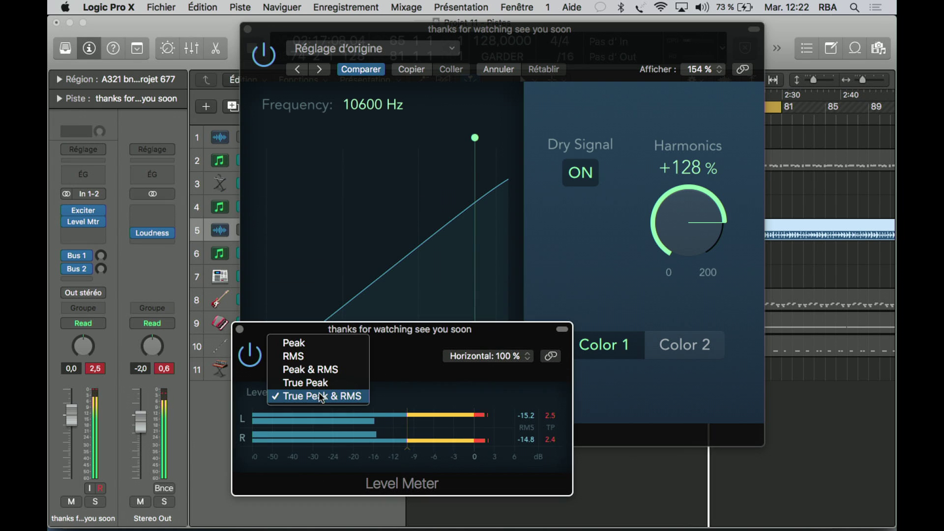
pyautogui.click(342, 372)
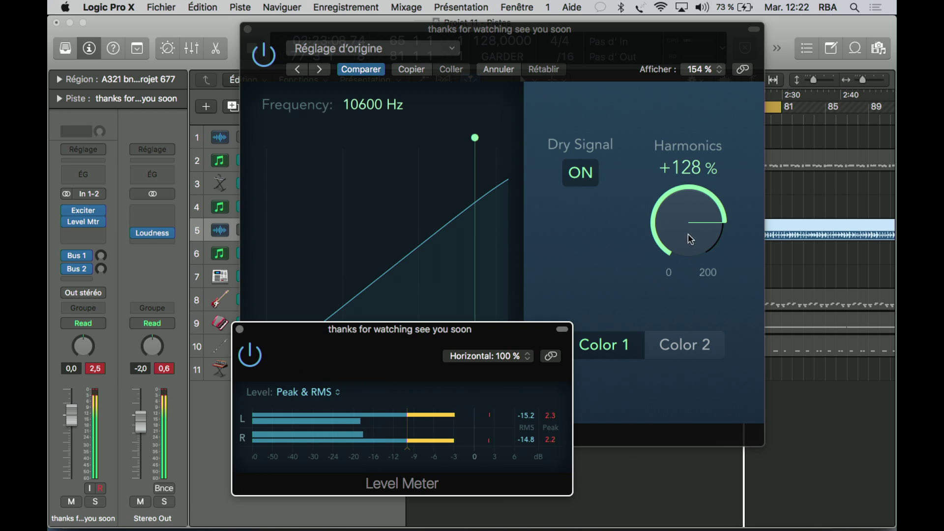
# - Lower the Exciter's harmonics to 19.2 % and arrange its window at 125 % size beside the Level Meter
pyautogui.click(693, 222)
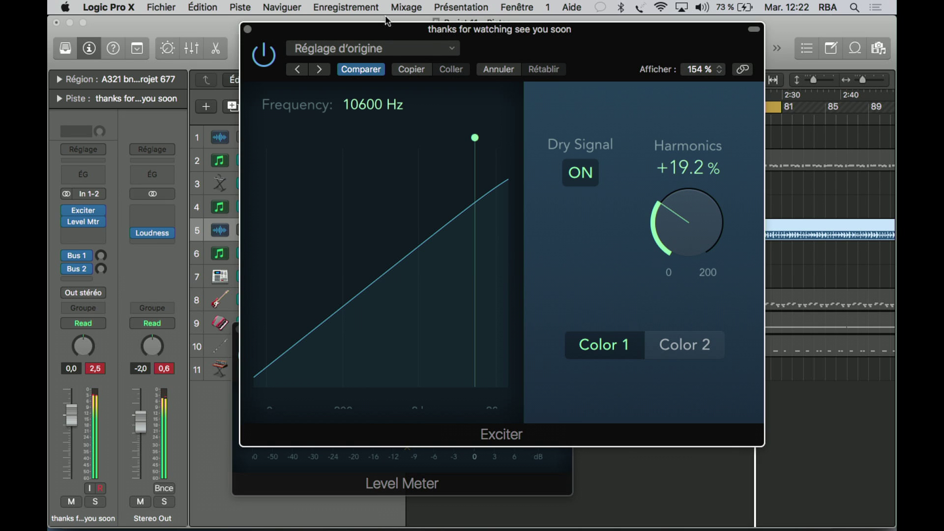
pyautogui.moveTo(386, 31); pyautogui.dragTo(496, 41)
pyautogui.moveTo(281, 338); pyautogui.dragTo(127, 361)
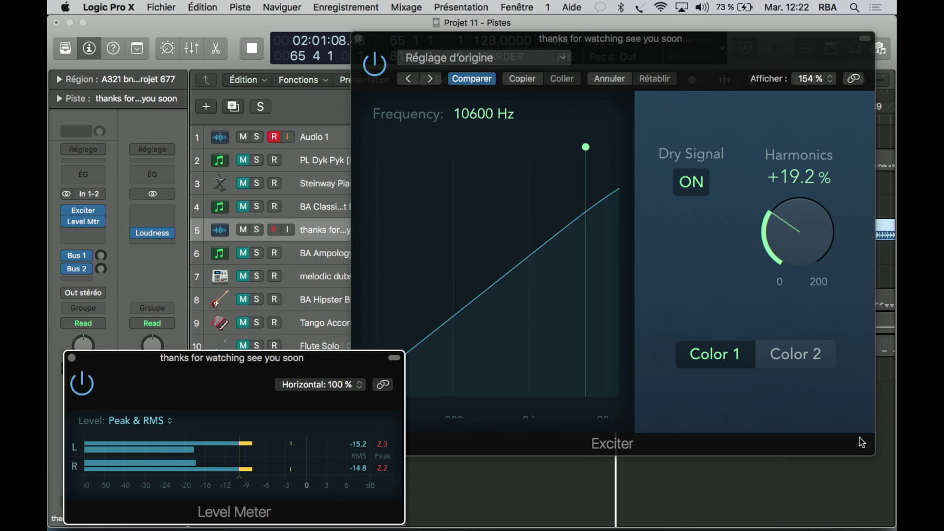
pyautogui.moveTo(869, 451); pyautogui.dragTo(776, 391)
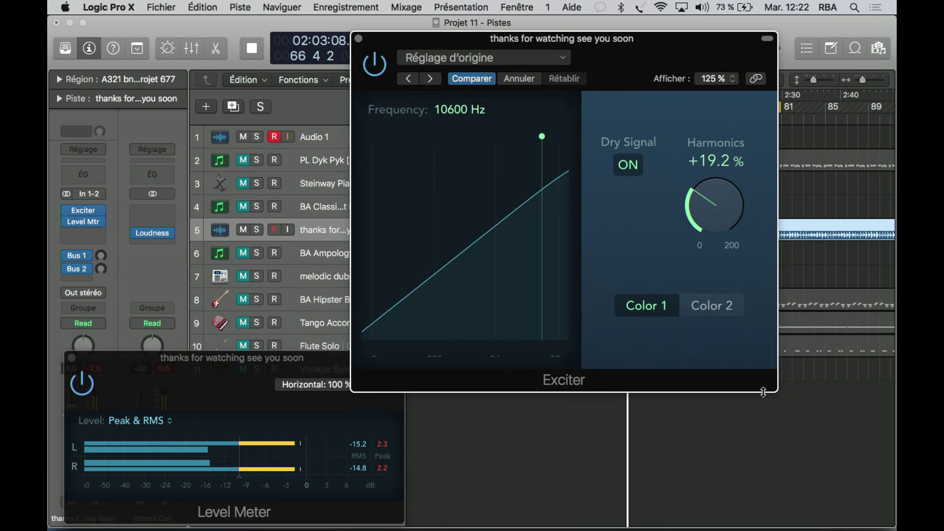
pyautogui.moveTo(530, 43); pyautogui.dragTo(593, 108)
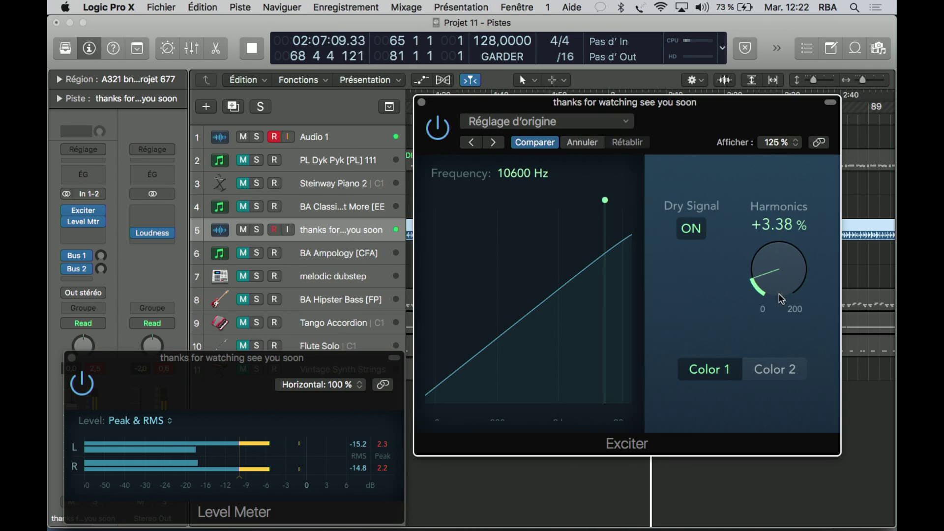
# - Raise the Exciter's harmonics to 27.4 % and on to 177 %, and close its window
pyautogui.moveTo(782, 311); pyautogui.dragTo(783, 244)
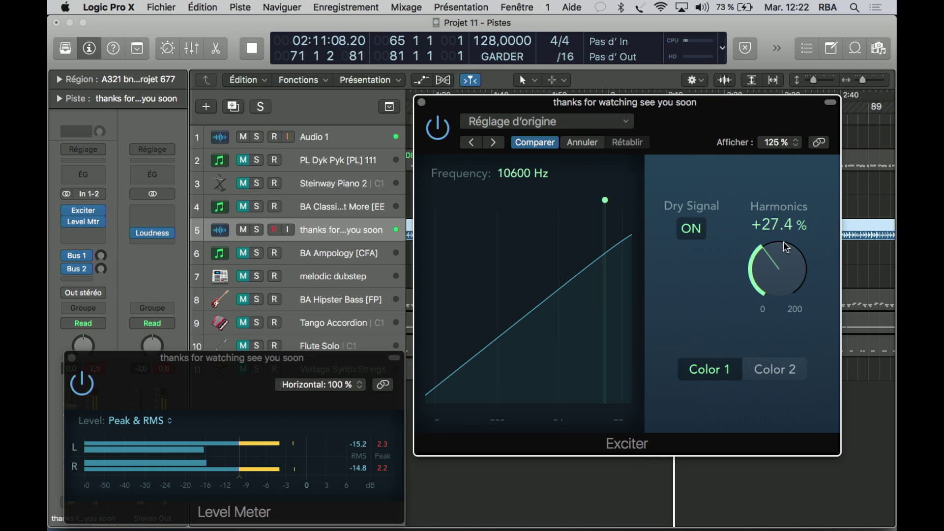
pyautogui.moveTo(782, 173); pyautogui.dragTo(782, 174)
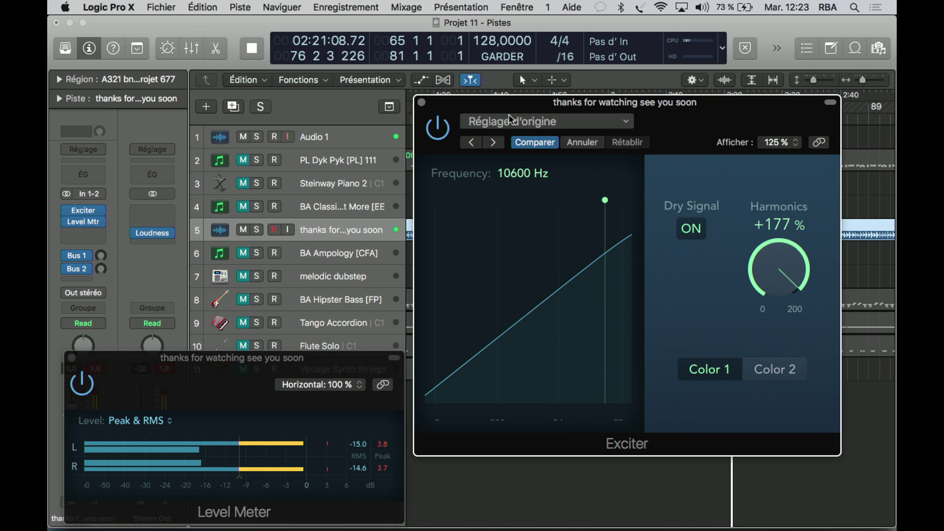
pyautogui.click(422, 104)
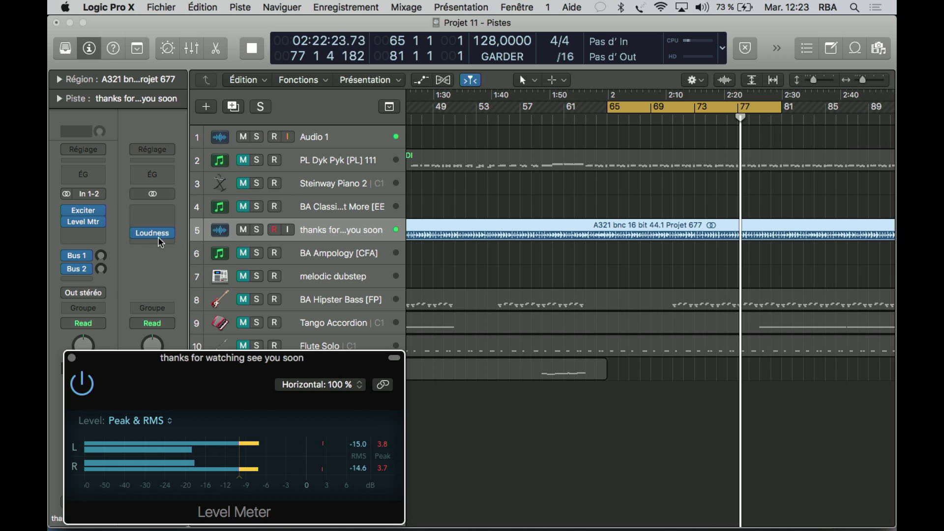
# - Replace the Exciter in the first insert slot with the Distortion II effect
pyautogui.click(101, 211)
pyautogui.moveTo(162, 345)
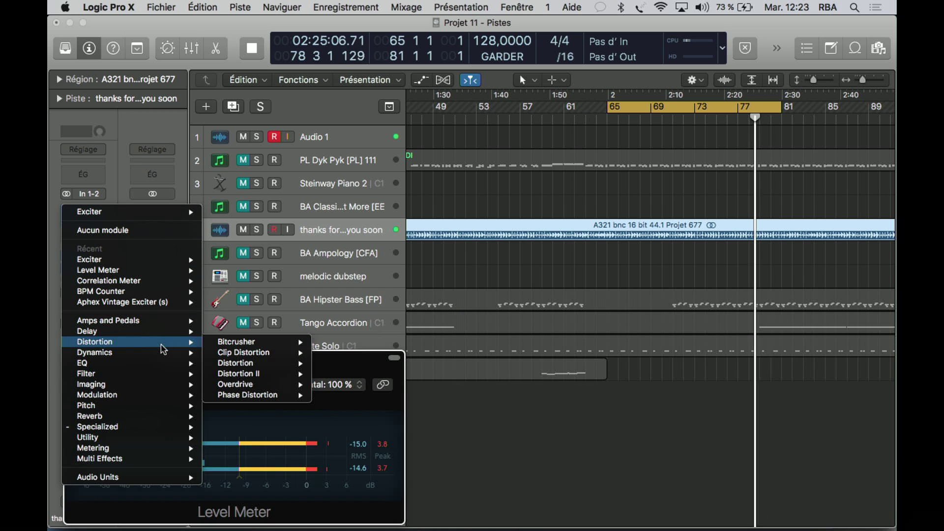
pyautogui.moveTo(287, 376)
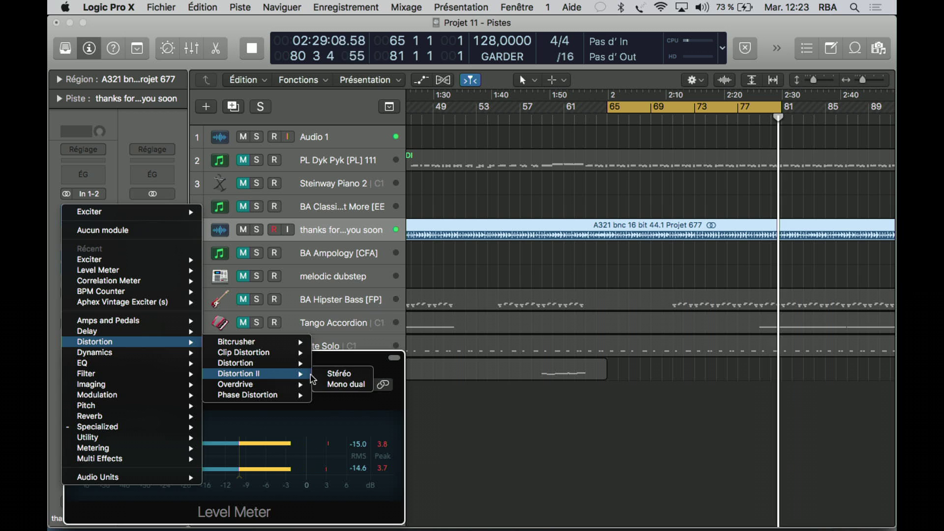
pyautogui.click(329, 383)
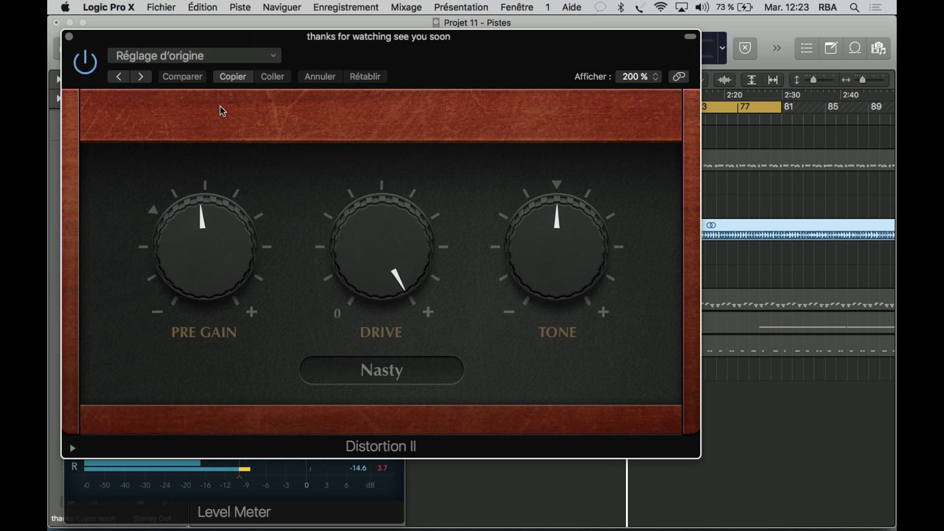
# - Set Distortion II's pre gain to -5.0 dB and reduce its drive to slightly past the middle
pyautogui.moveTo(205, 318); pyautogui.dragTo(209, 342)
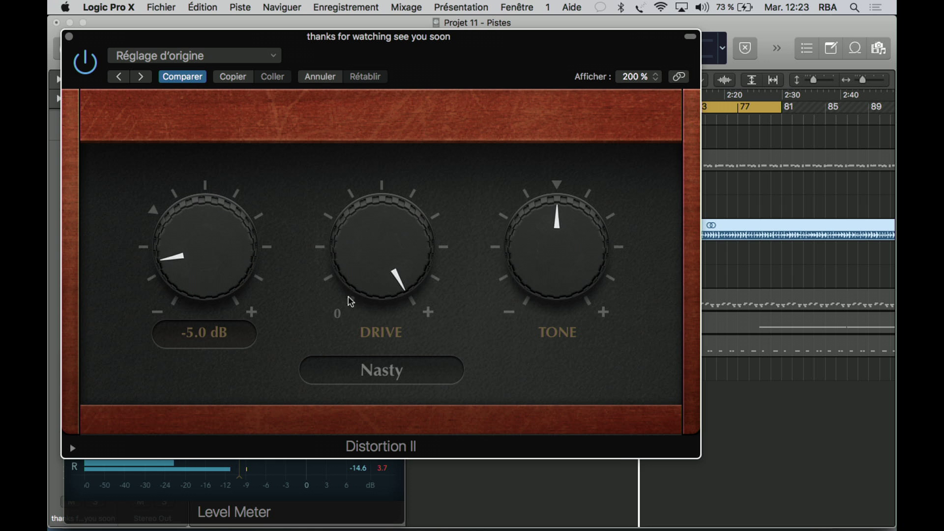
pyautogui.moveTo(394, 238); pyautogui.dragTo(400, 406)
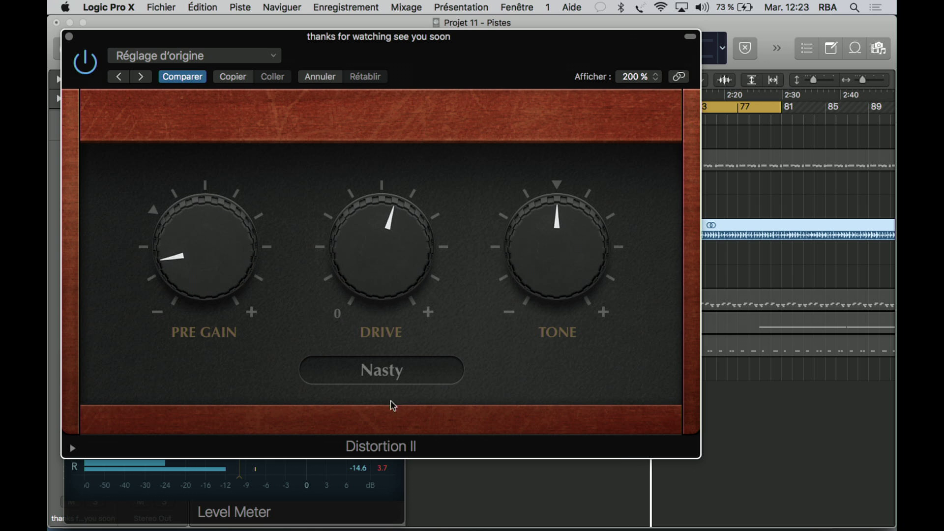
# - Look through the presets available for Distortion II and close the effect's window
pyautogui.click(238, 57)
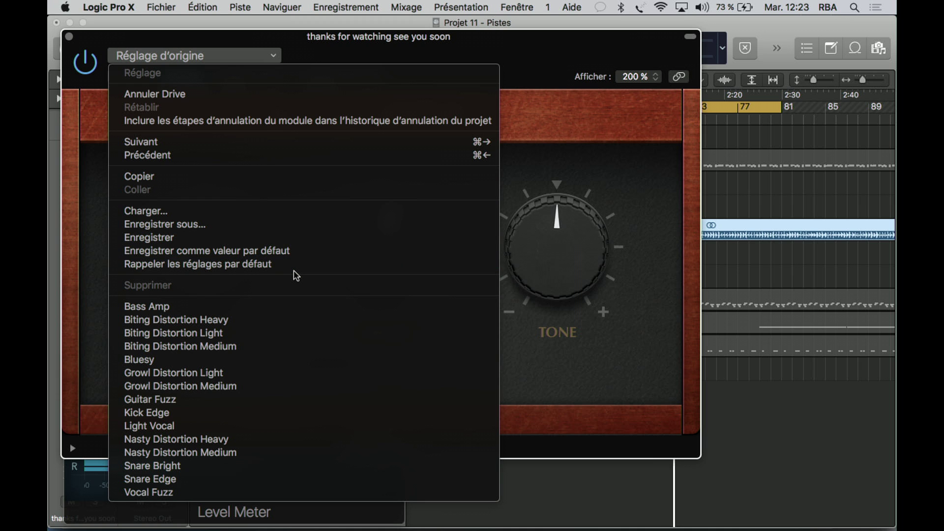
pyautogui.click(70, 38)
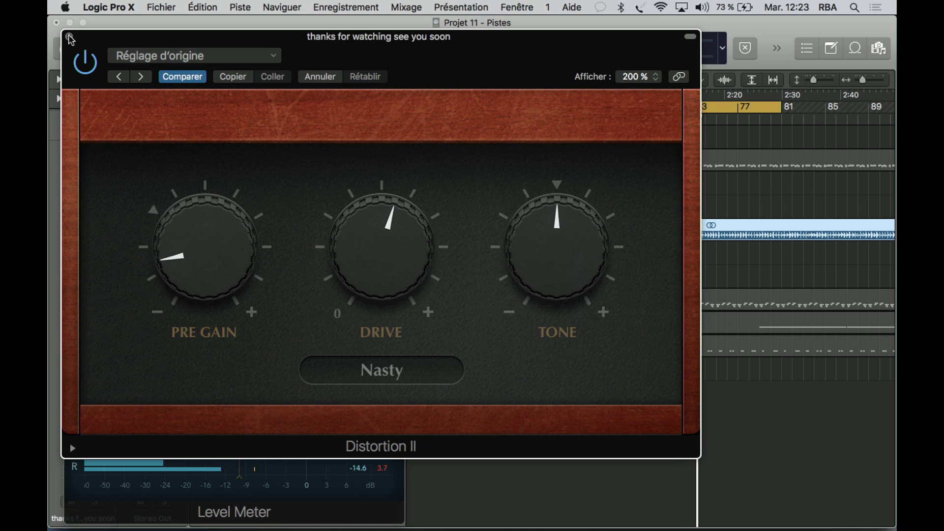
pyautogui.click(70, 37)
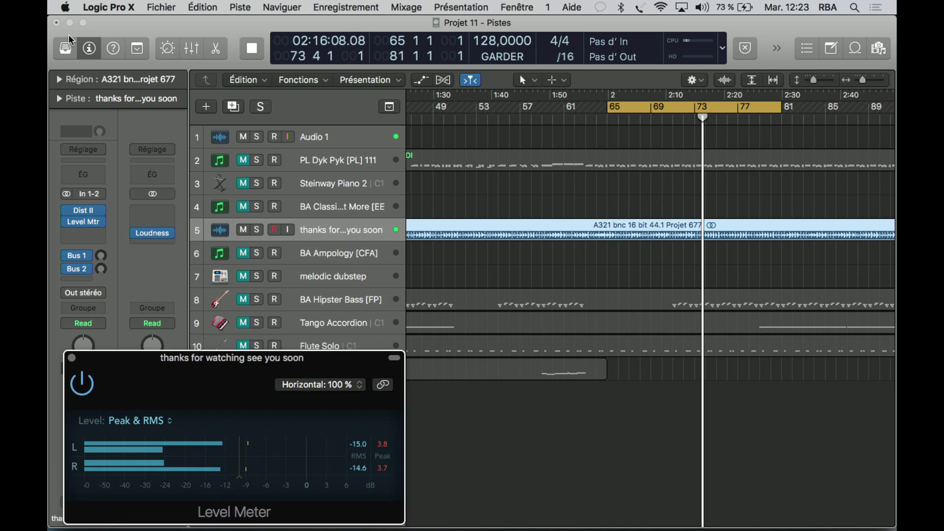
# - Replace Distortion II in the first insert slot with the Bitcrusher effect and move its window clear of the channel's inserts
pyautogui.click(101, 214)
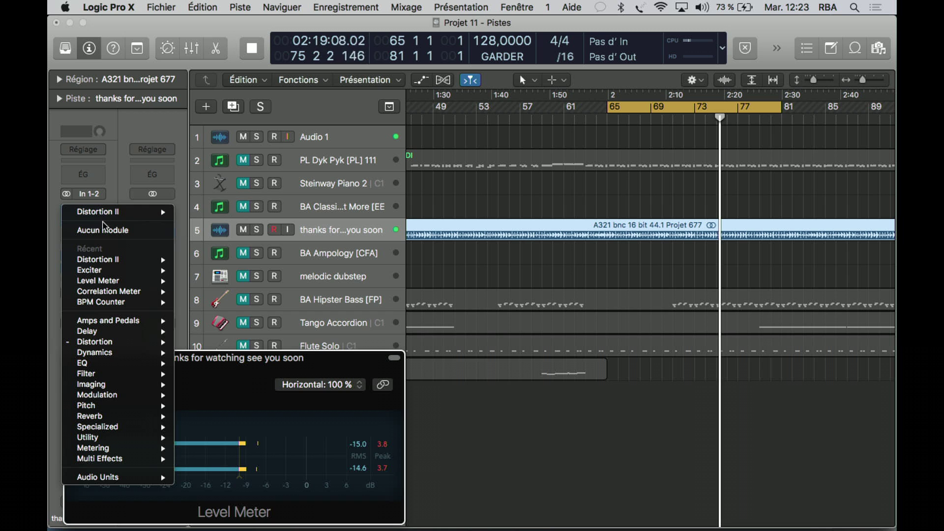
pyautogui.moveTo(99, 342)
pyautogui.moveTo(211, 342)
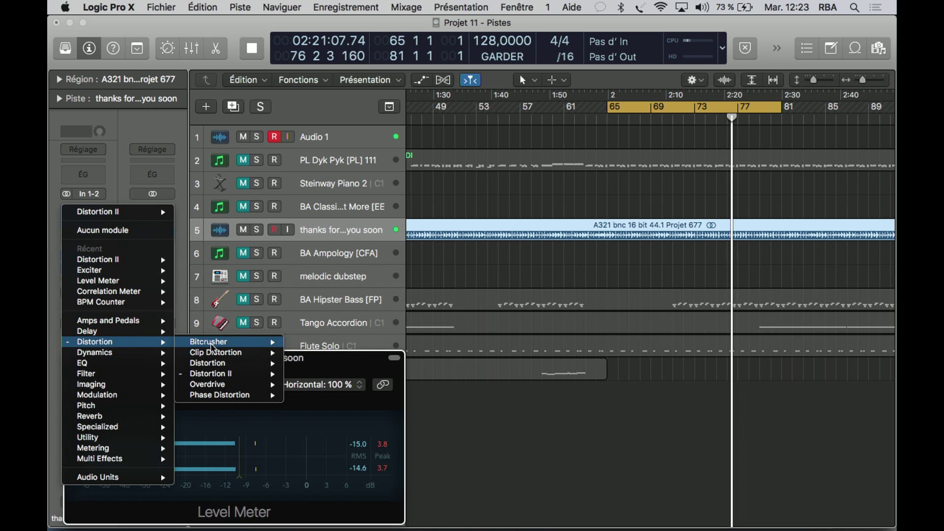
pyautogui.click(332, 342)
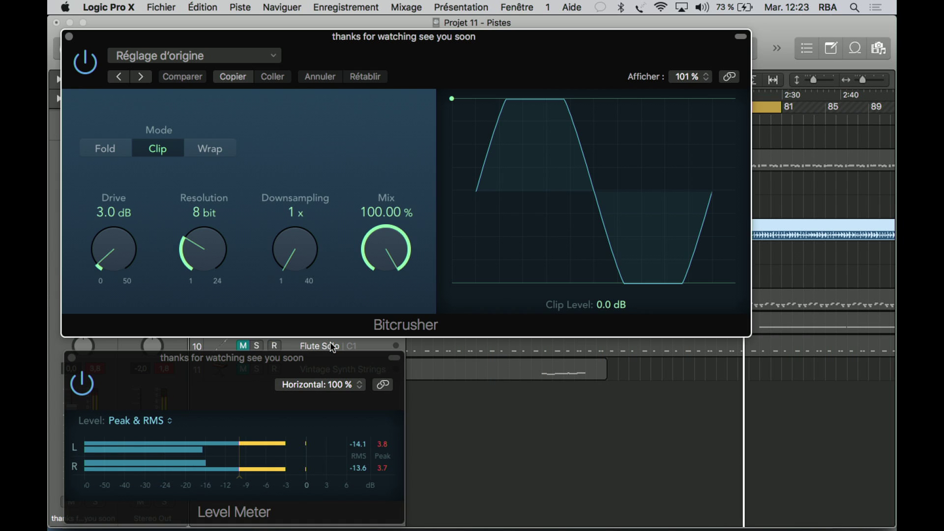
pyautogui.moveTo(290, 43); pyautogui.dragTo(332, 45)
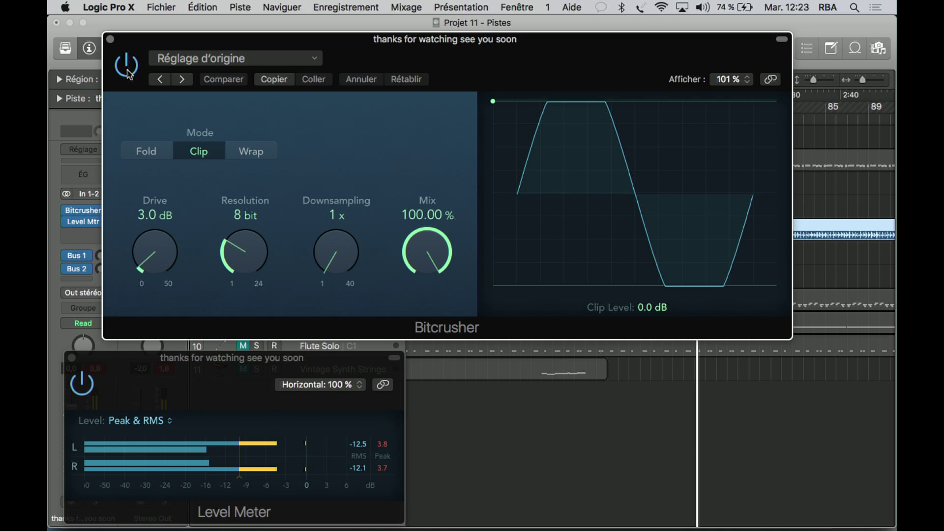
# - Set Bitcrusher's drive to 4.5 dB and compare the reset Level Meter readings with the effect active, bypassed and re-enabled
pyautogui.moveTo(152, 259)
pyautogui.mouseDown()
pyautogui.moveTo(147, 229)
pyautogui.moveTo(153, 258)
pyautogui.mouseUp()
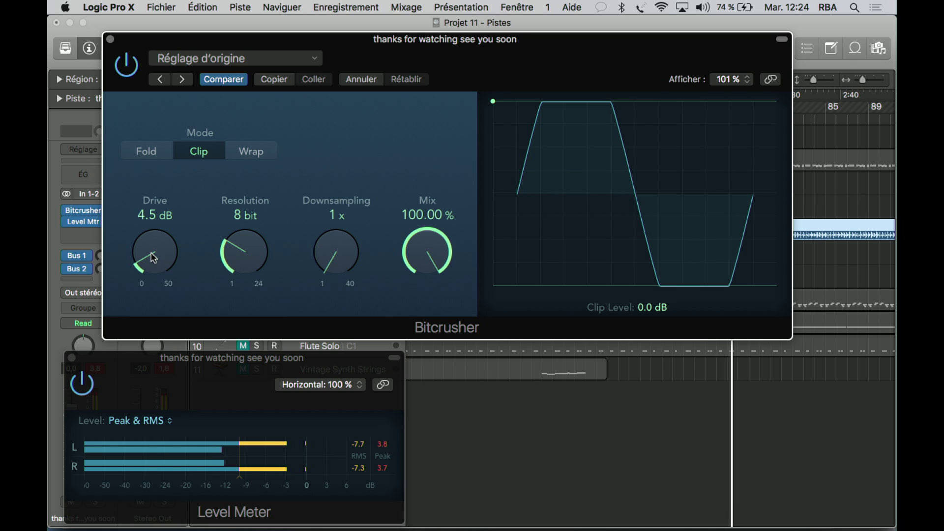
pyautogui.click(380, 452)
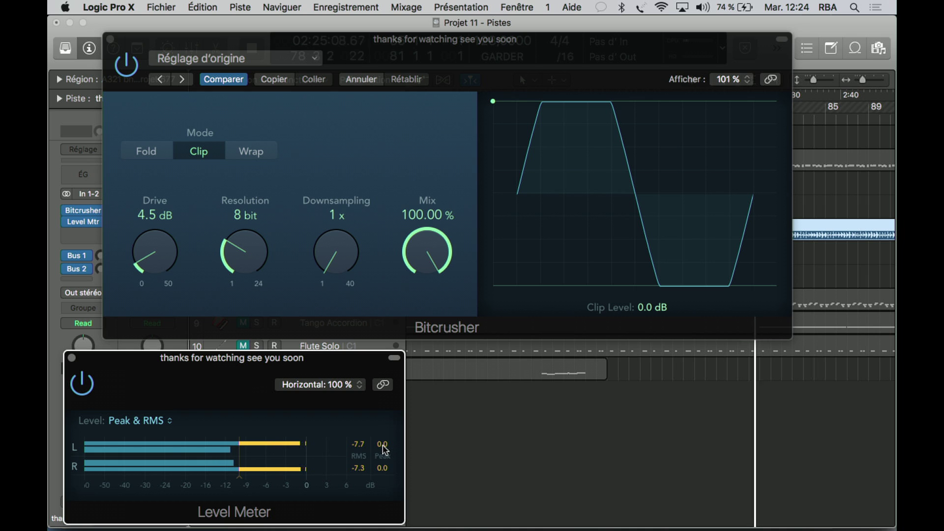
pyautogui.click(127, 68)
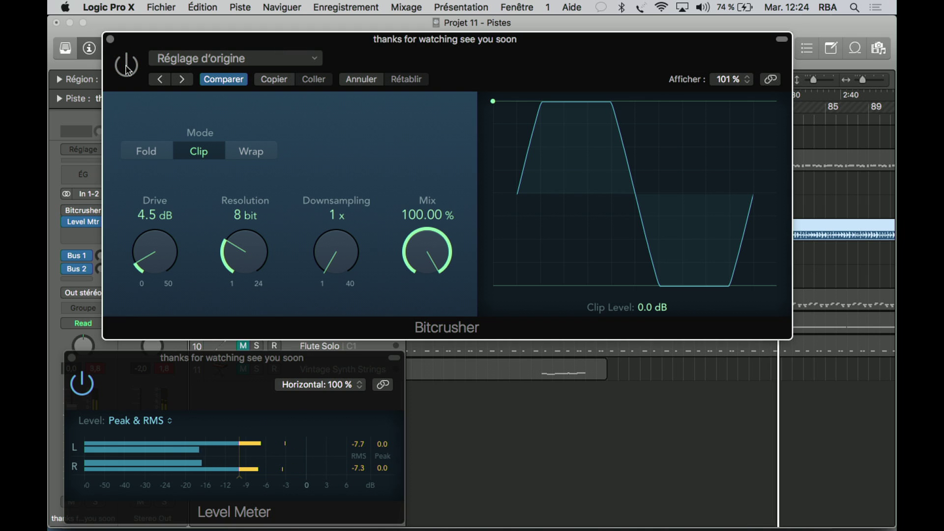
pyautogui.click(363, 450)
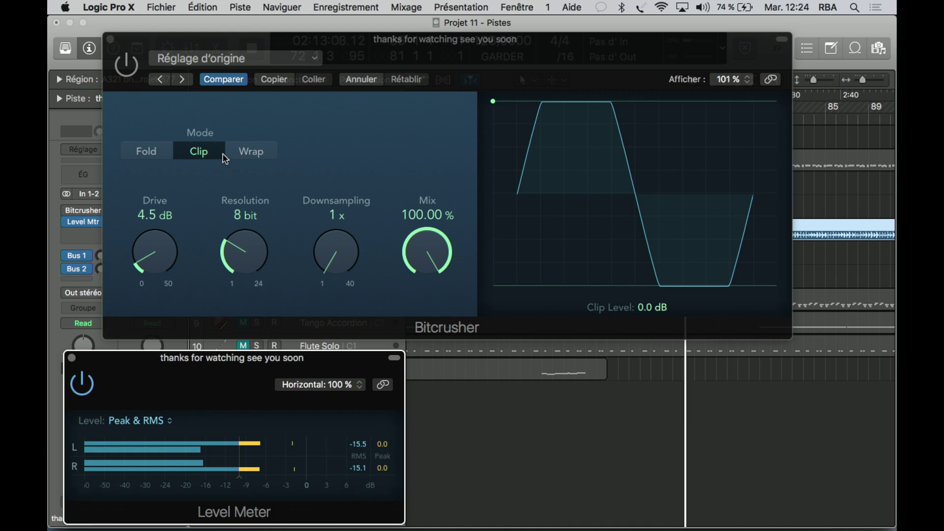
pyautogui.click(130, 71)
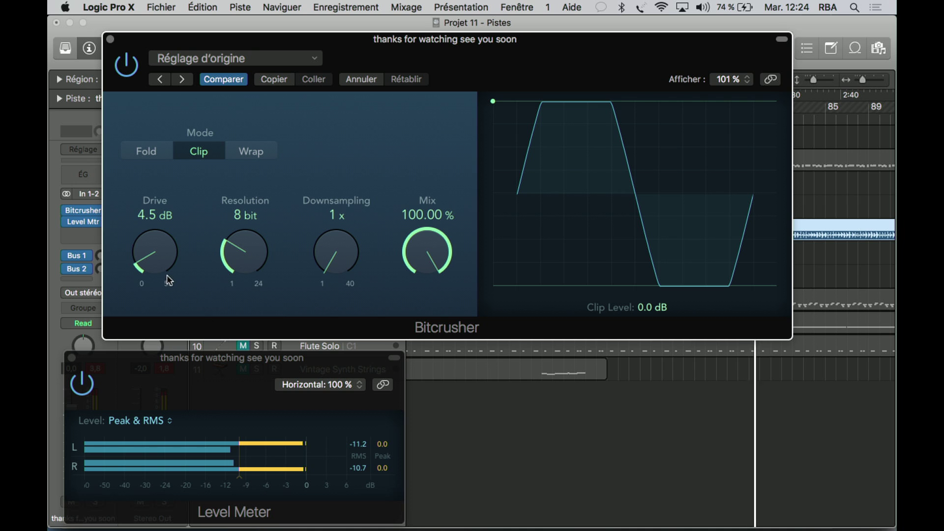
# - Set Bitcrusher's drive to 6.5 dB and its resolution to 12 bit, resetting the Level Meter readings after each change
pyautogui.moveTo(162, 266); pyautogui.dragTo(157, 254)
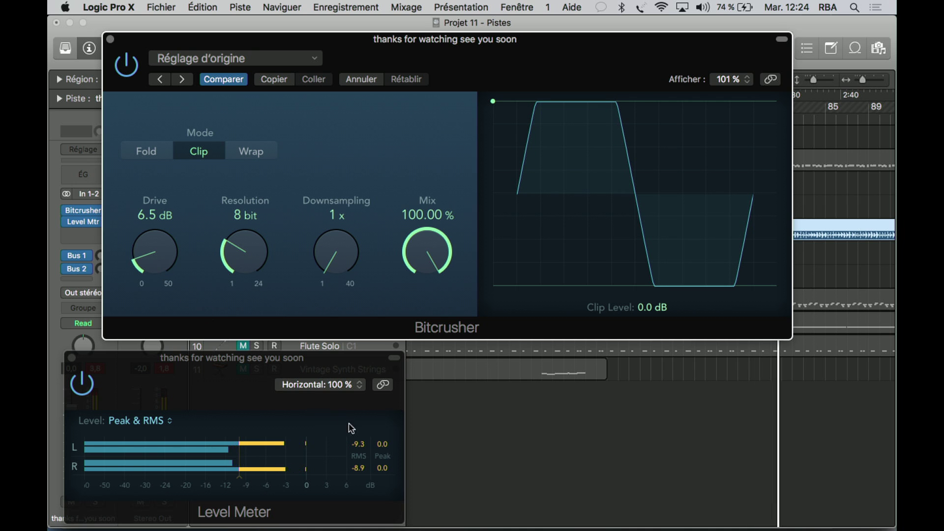
pyautogui.click(363, 451)
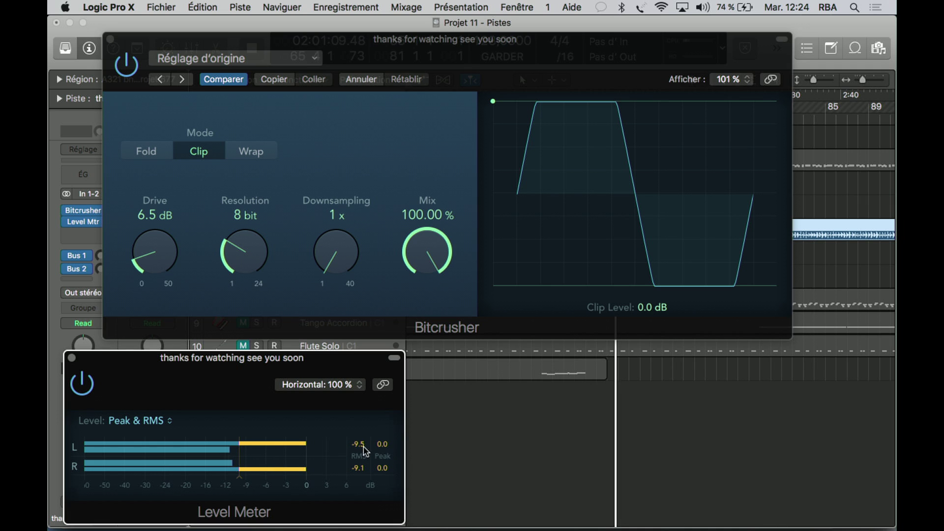
pyautogui.moveTo(249, 260); pyautogui.dragTo(249, 224)
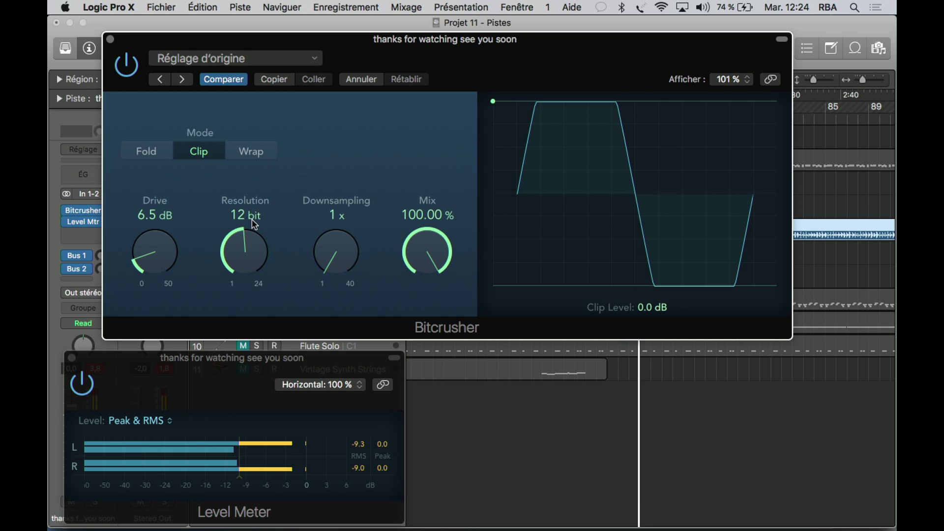
pyautogui.click(359, 445)
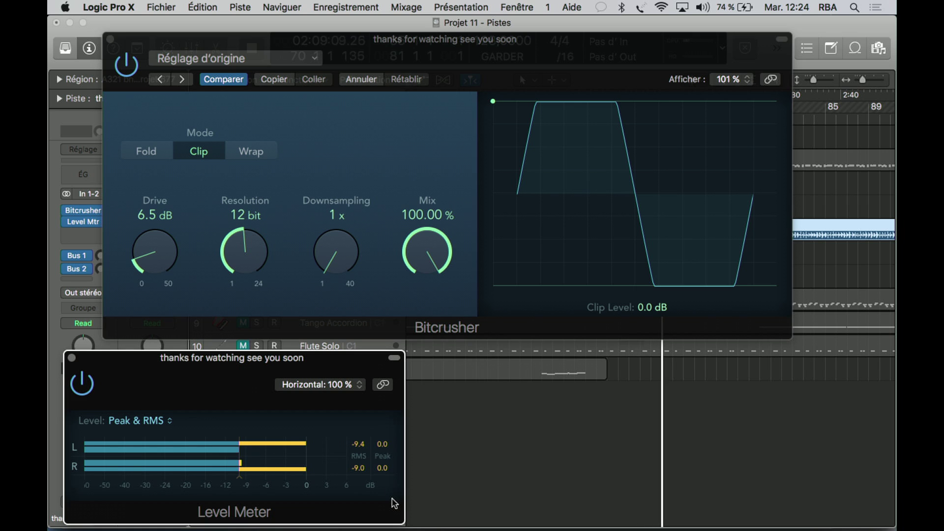
# - Try Bitcrusher's downsampling and its Wrap and Fold modes, reset the meter readings, and return to Clip mode
pyautogui.moveTo(338, 256); pyautogui.dragTo(346, 351)
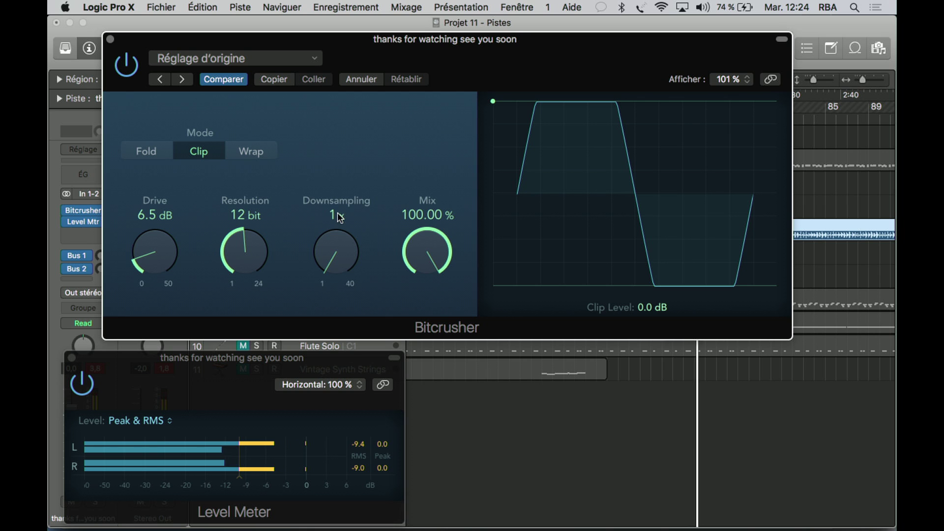
pyautogui.click(252, 153)
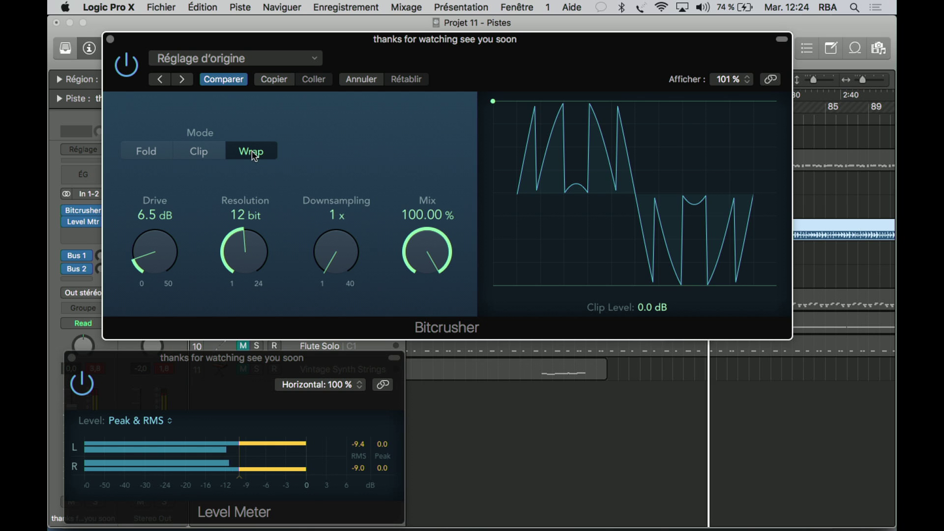
pyautogui.click(145, 154)
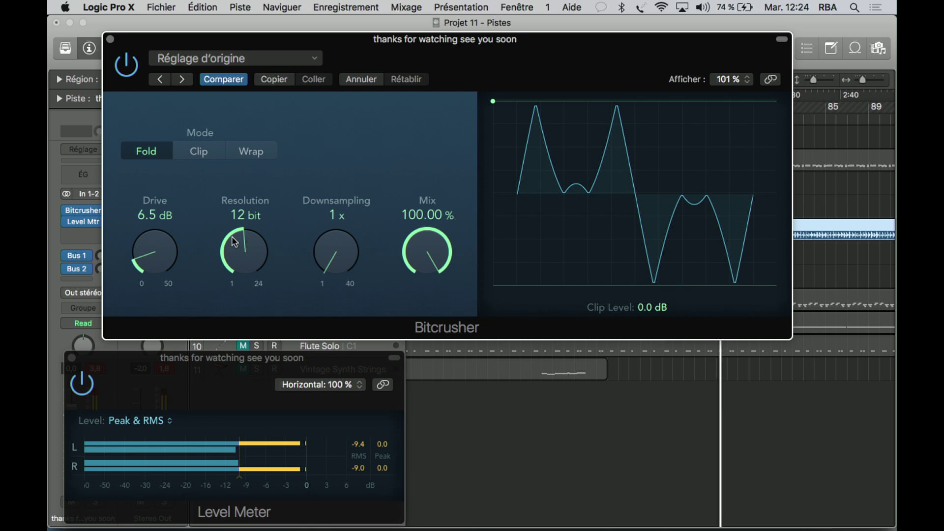
pyautogui.click(347, 444)
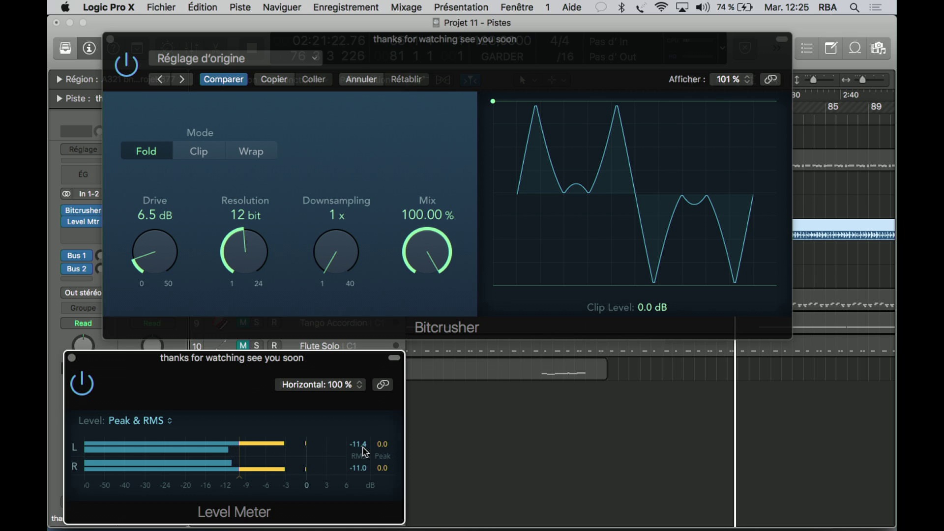
pyautogui.click(201, 155)
pyautogui.click(200, 155)
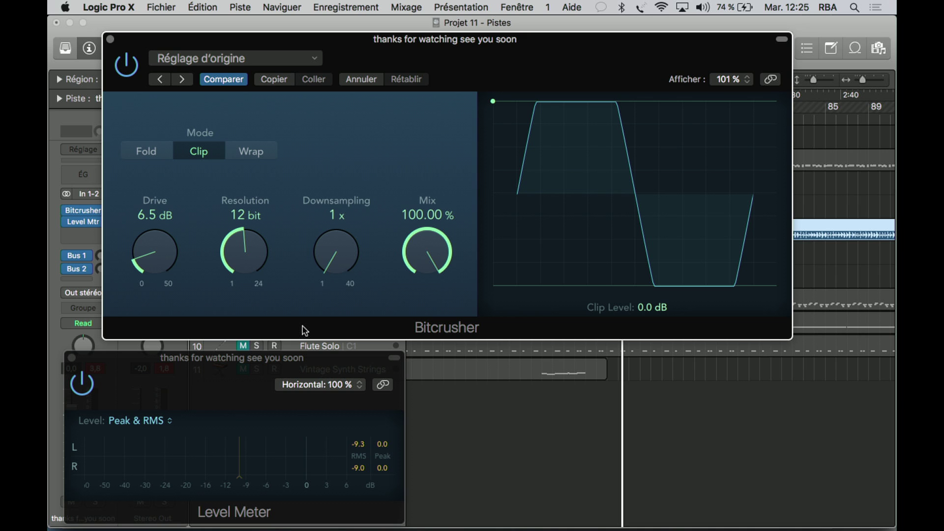
# - Start playback and toggle Bitcrusher's bypass to compare the track's levels on the reset Level Meter, leaving the effect bypassed
pyautogui.press('space')
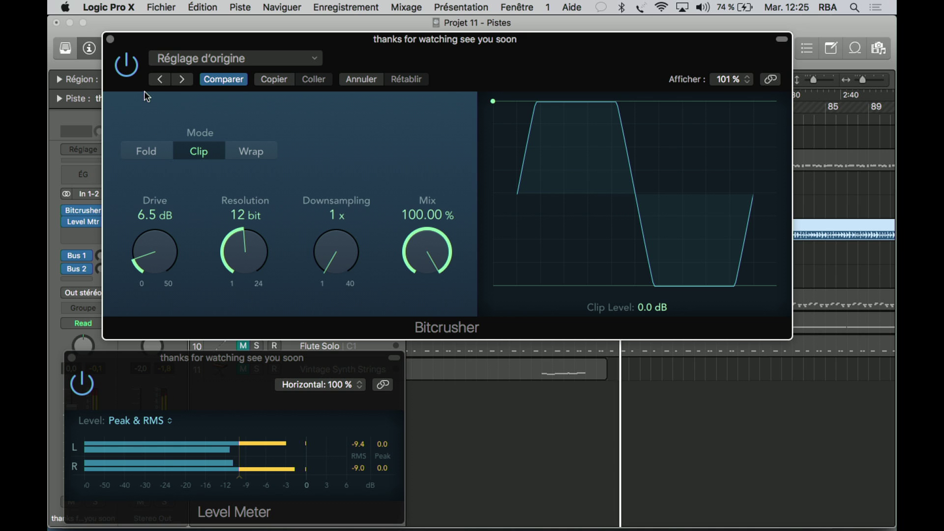
pyautogui.click(126, 65)
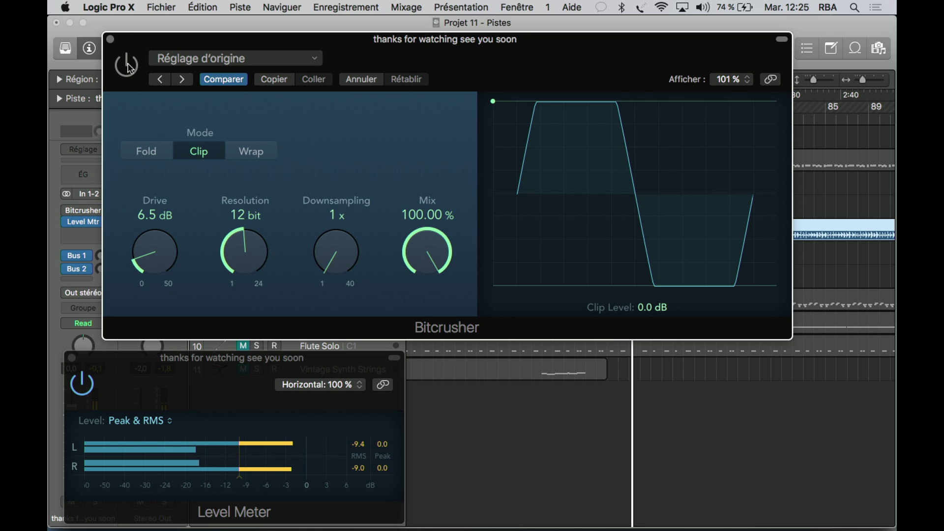
pyautogui.click(361, 448)
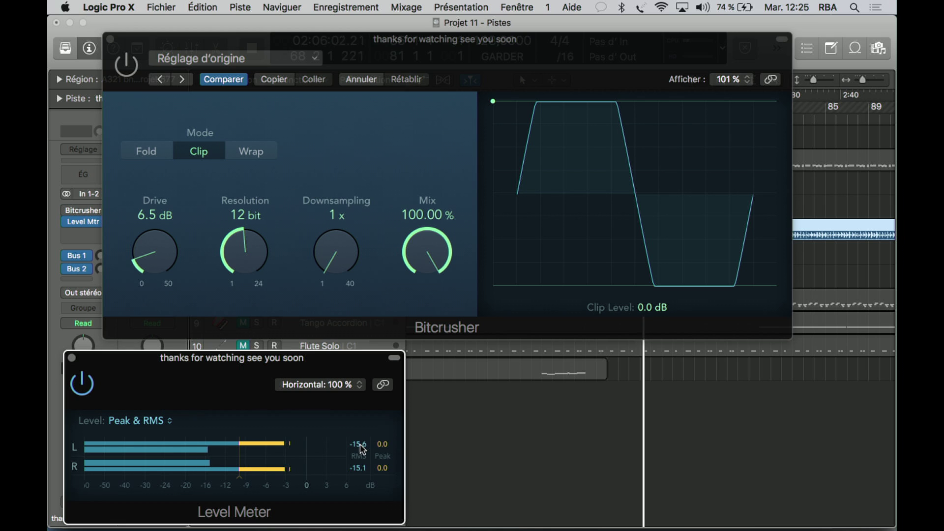
pyautogui.click(126, 64)
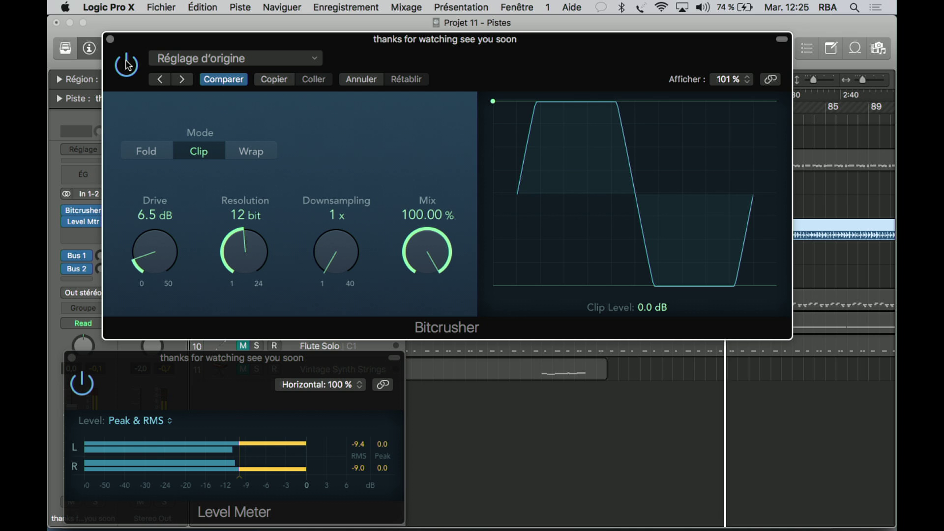
pyautogui.click(127, 65)
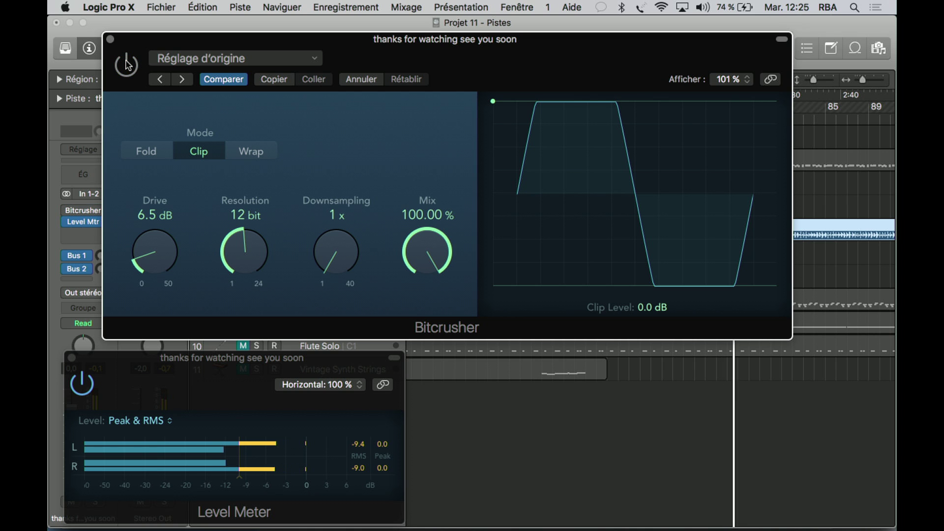
# - Close the Bitcrusher window and move the Level Meter off the channel strips to the middle of the track area
pyautogui.click(111, 41)
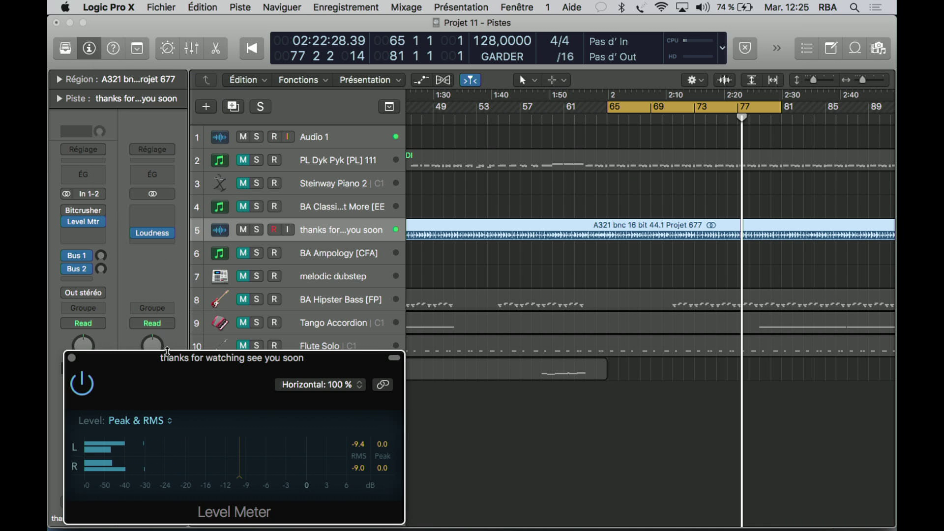
pyautogui.moveTo(171, 363); pyautogui.dragTo(395, 264)
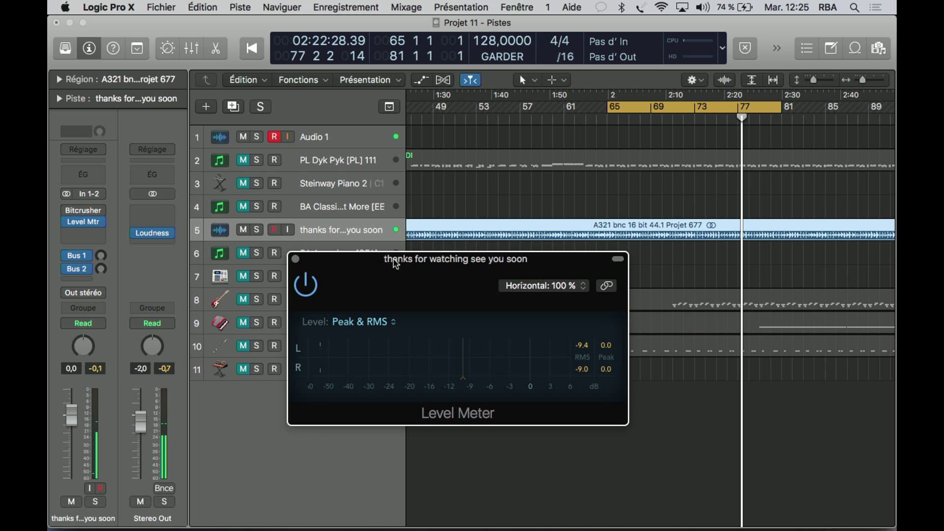